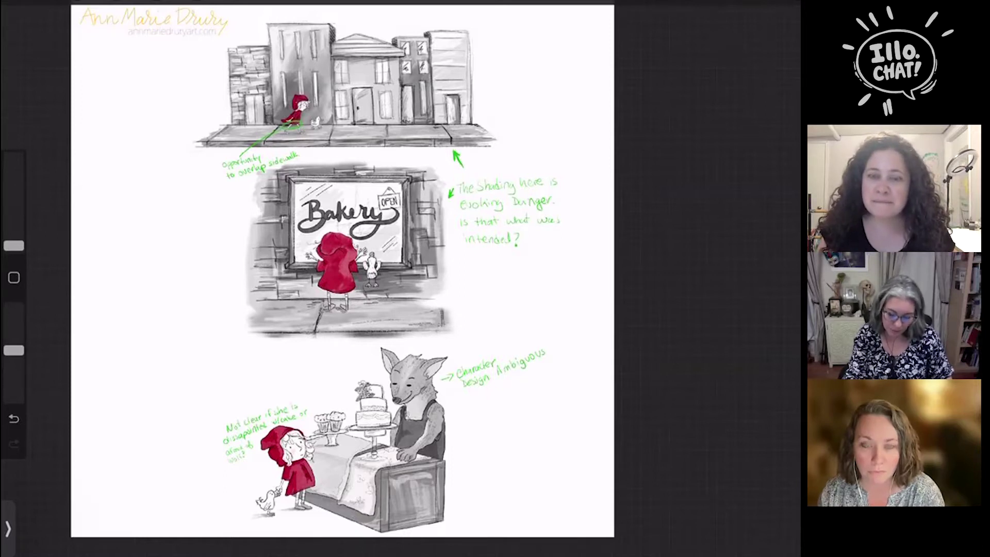
Zoom in on the street and bakery panels to read their green critique notes, like 'opportunity to overlap sidewalk'.
scroll(330, 278, "up", 5)
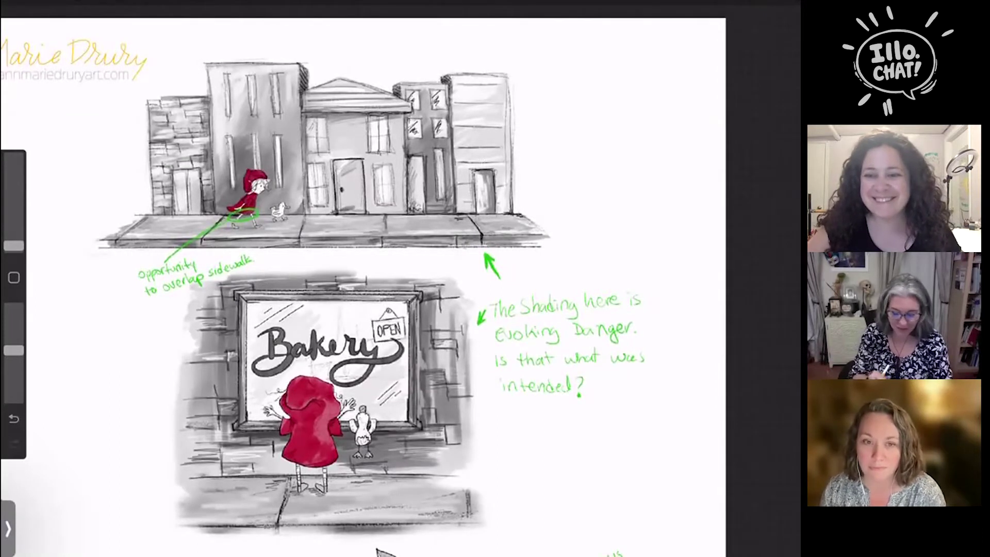
scroll(279, 106, "up", 5)
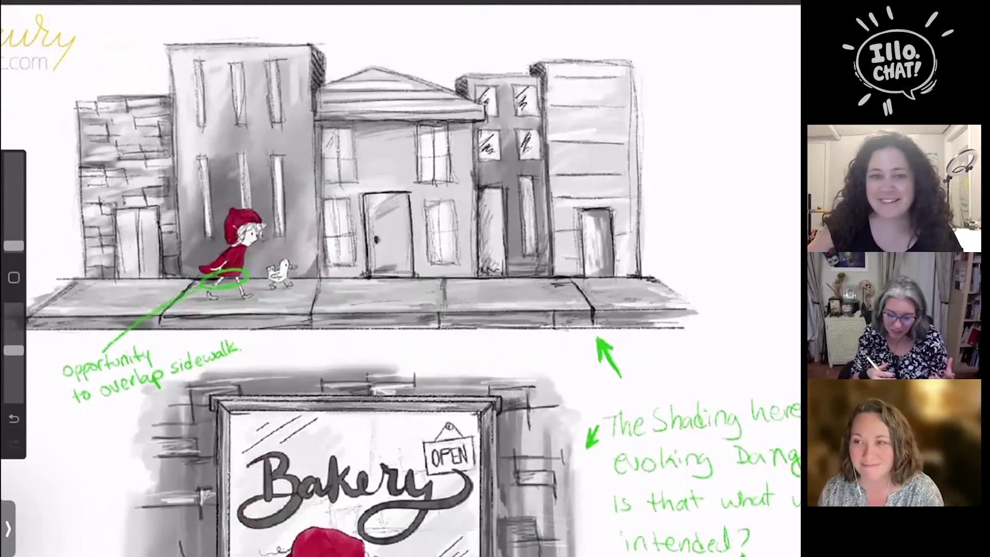